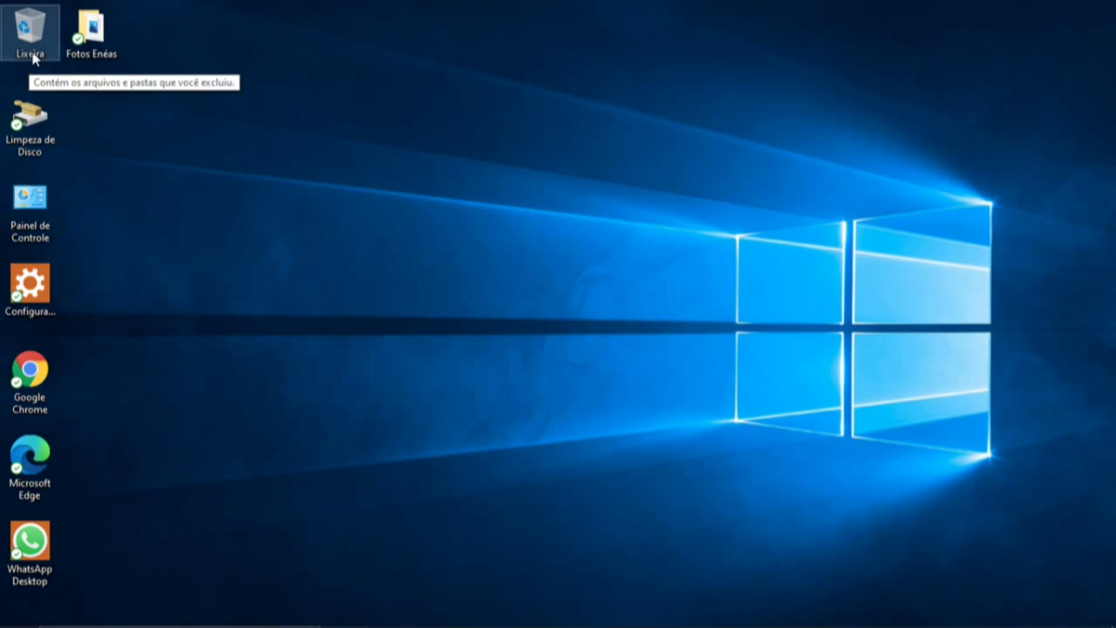
- Open the Recycle Bin properties, review the size, removal and deletion-confirmation options, and close the dialog
click(39, 33)
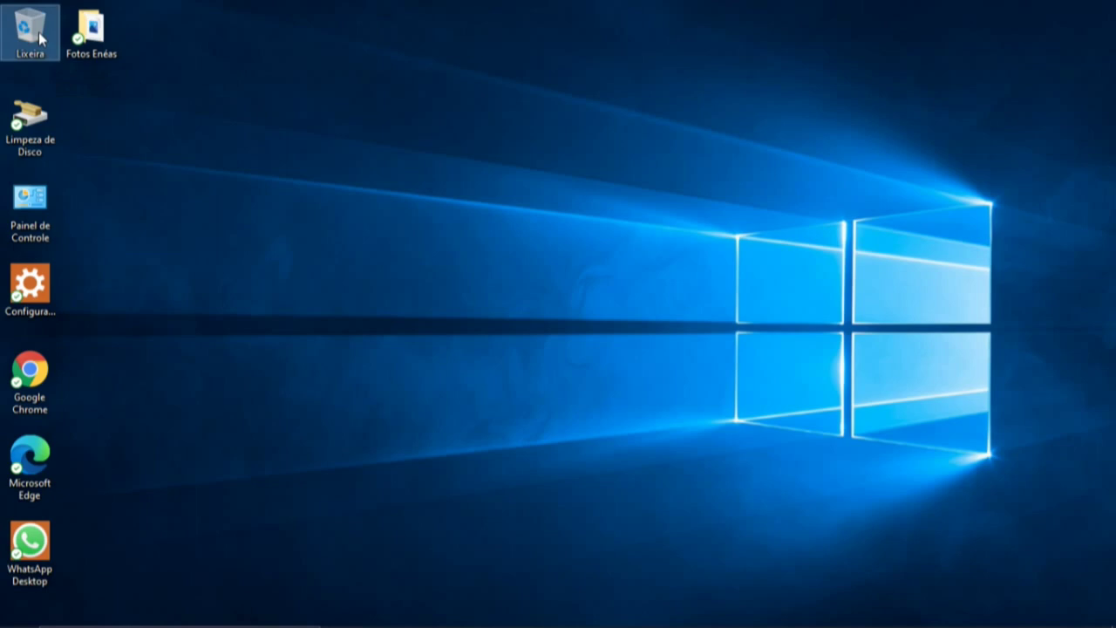
right_click(38, 32)
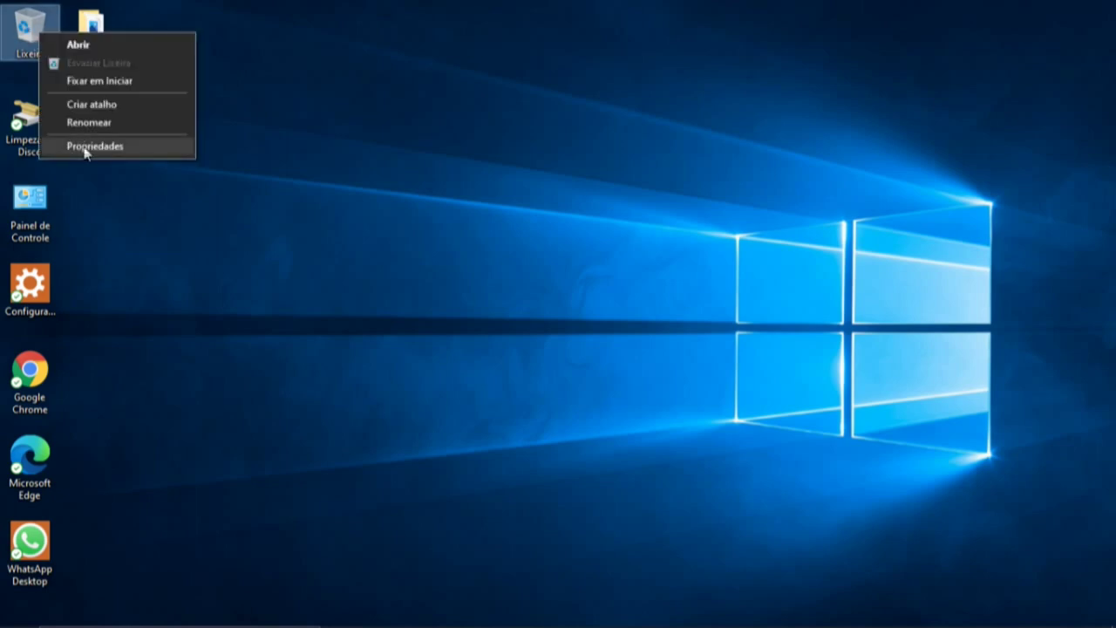
click(88, 147)
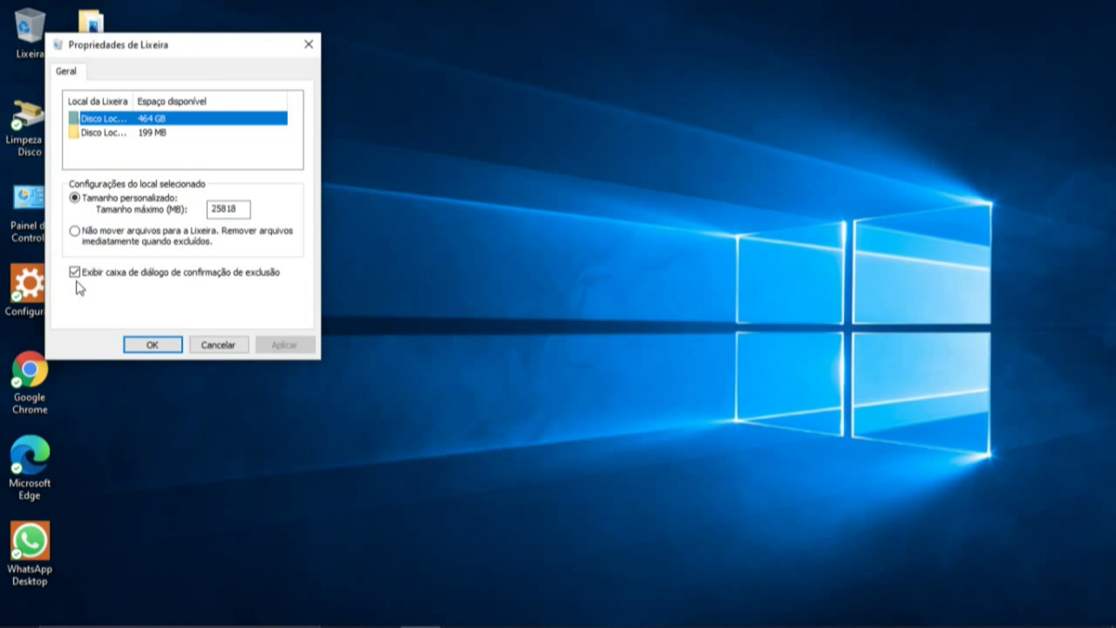
click(146, 344)
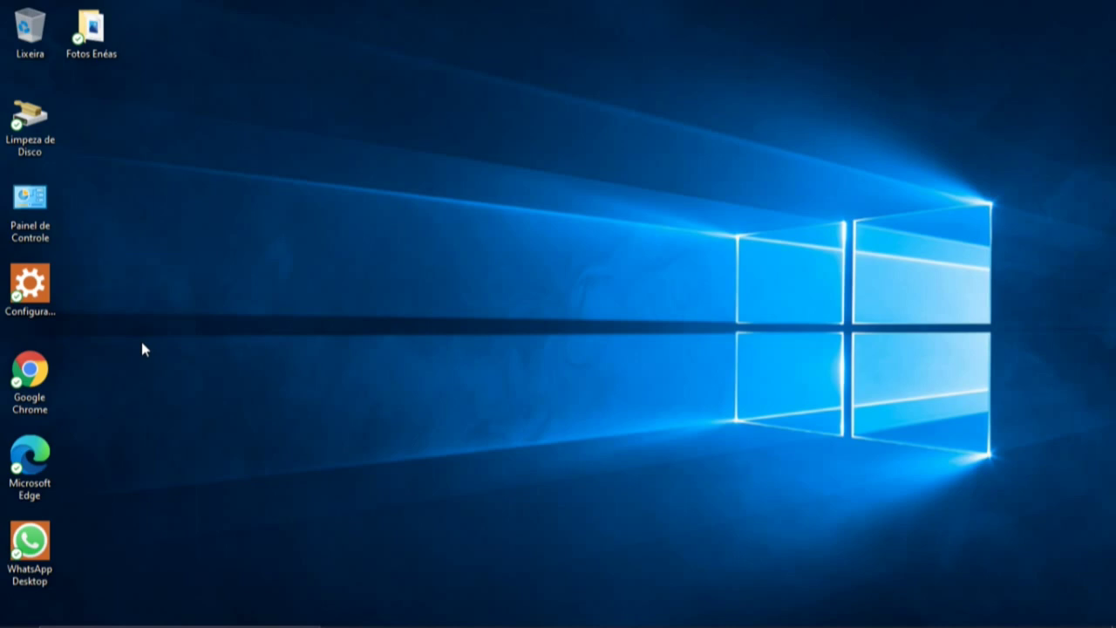
- Try to delete the Configurações shortcut from the desktop
right_click(45, 302)
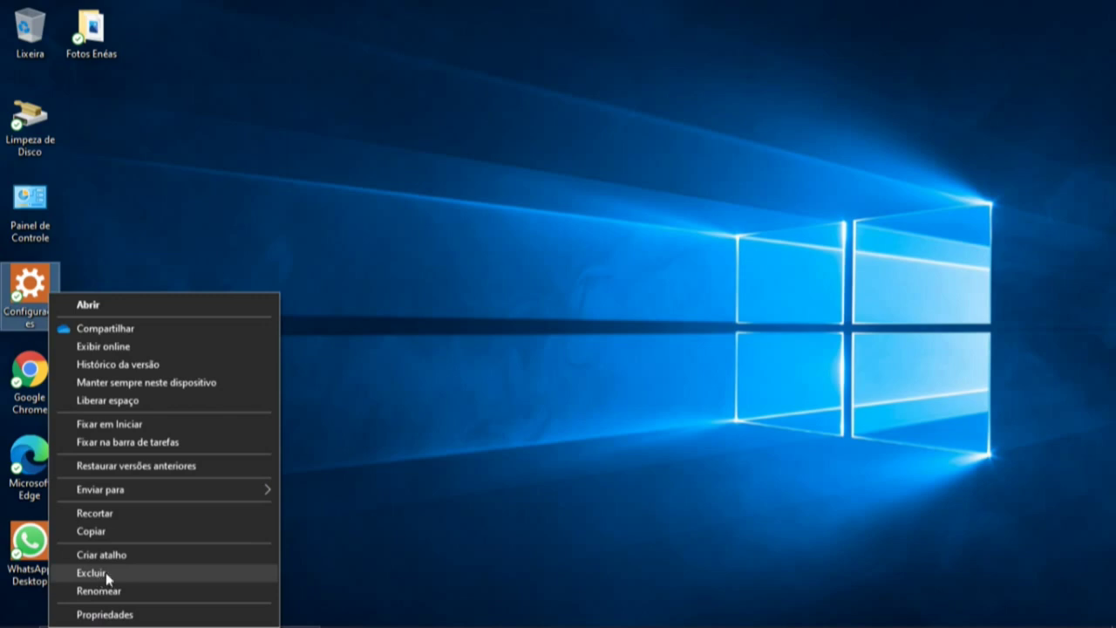
click(106, 572)
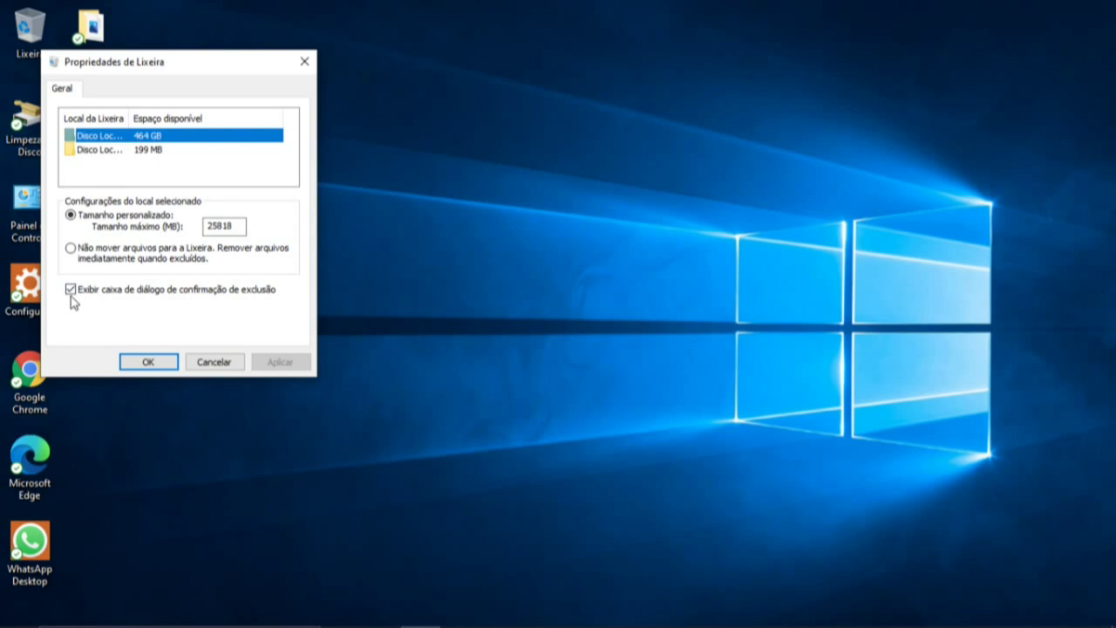
- Disable the deletion confirmation dialog in the Recycle Bin properties and apply the change
click(72, 299)
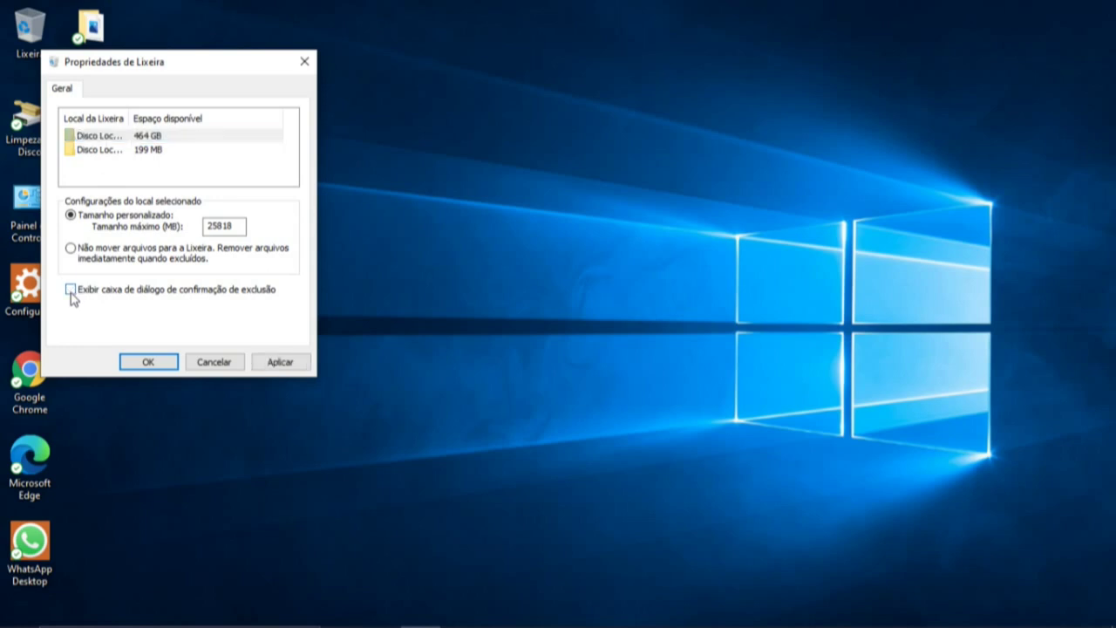
click(267, 370)
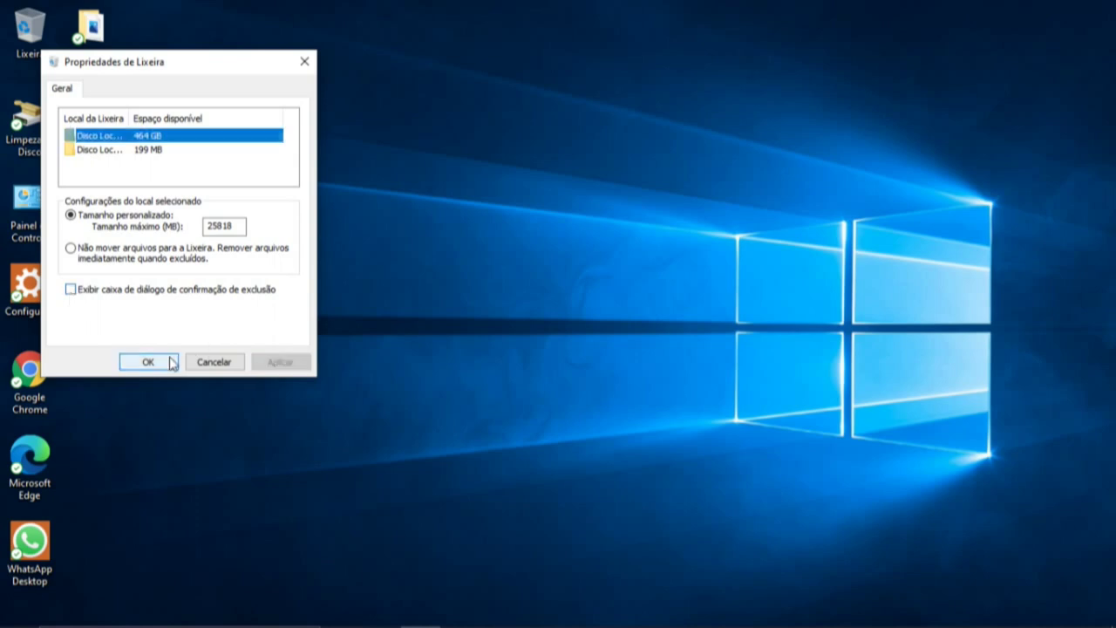
click(171, 363)
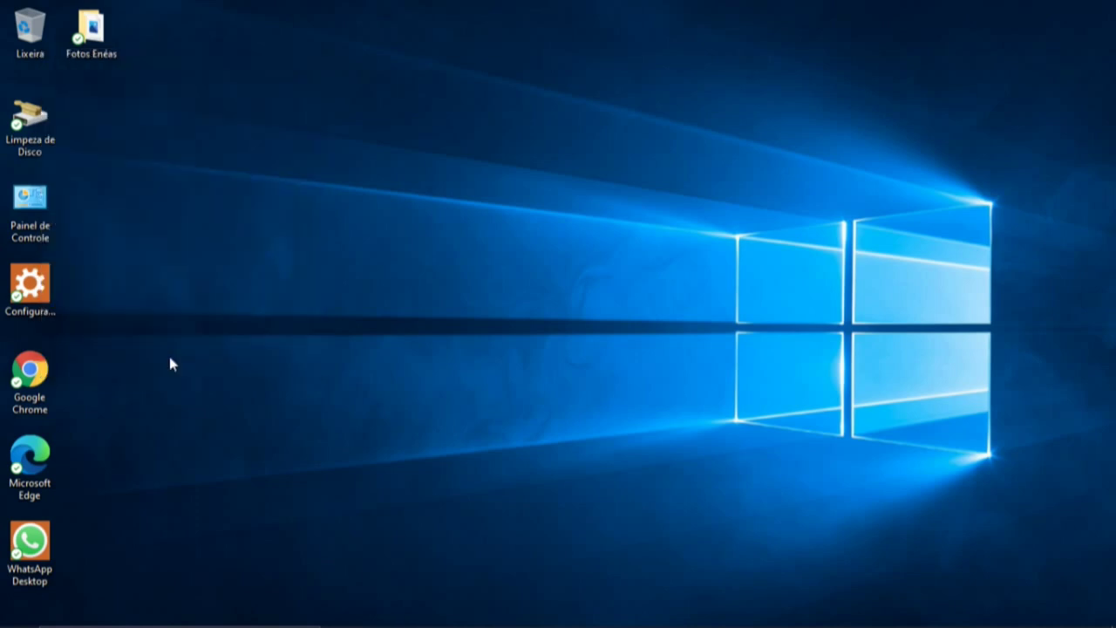
- Delete the Configurações shortcut from the desktop with confirmation turned off
double_click(48, 309)
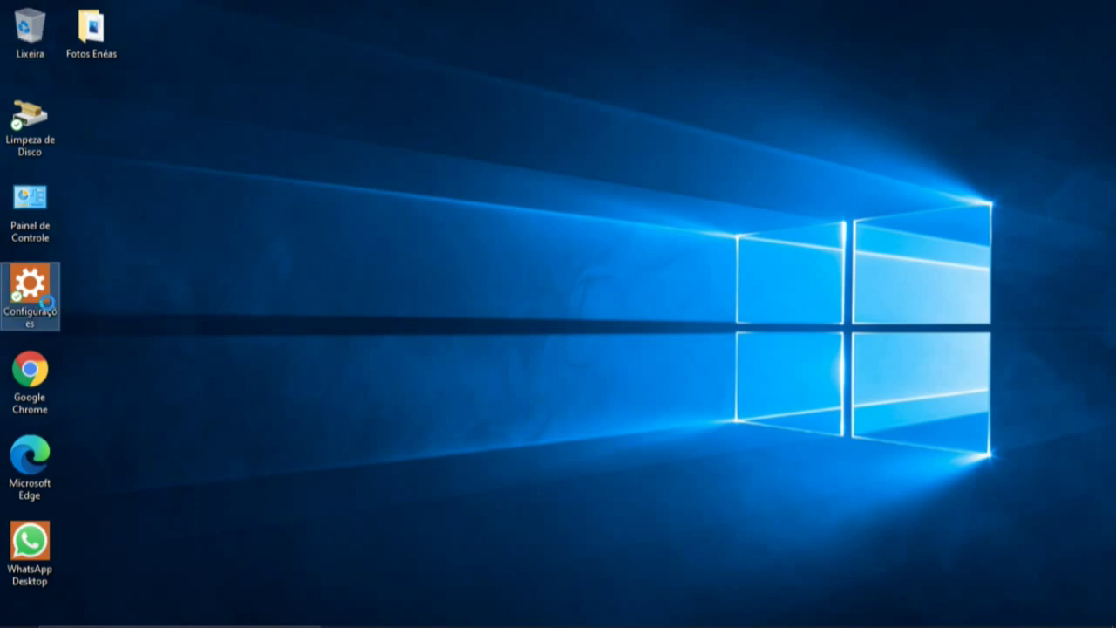
right_click(45, 298)
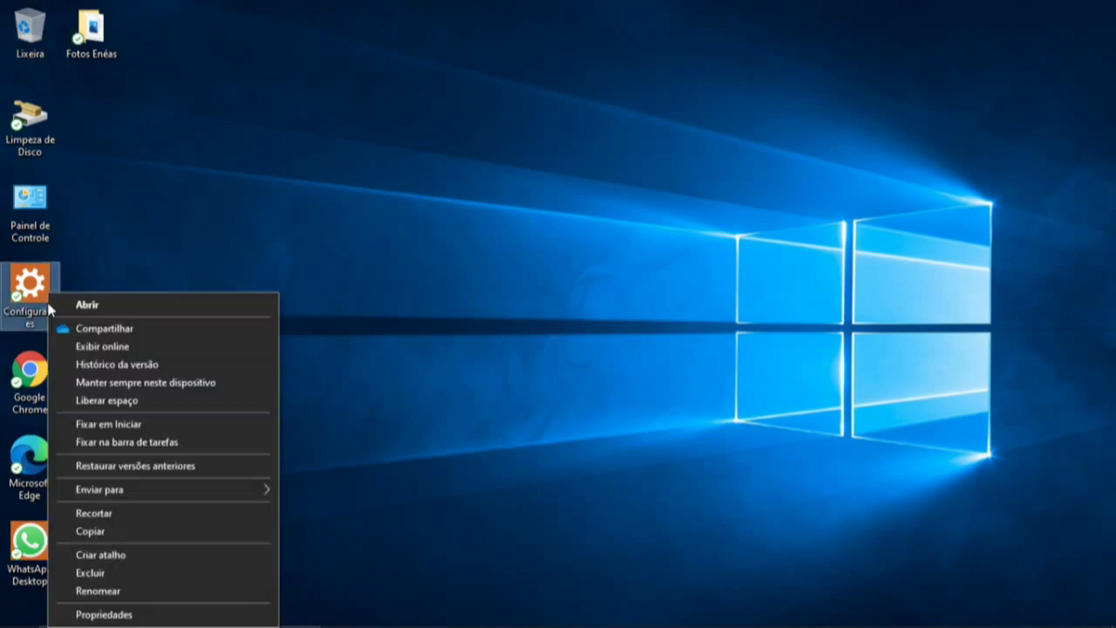
click(122, 575)
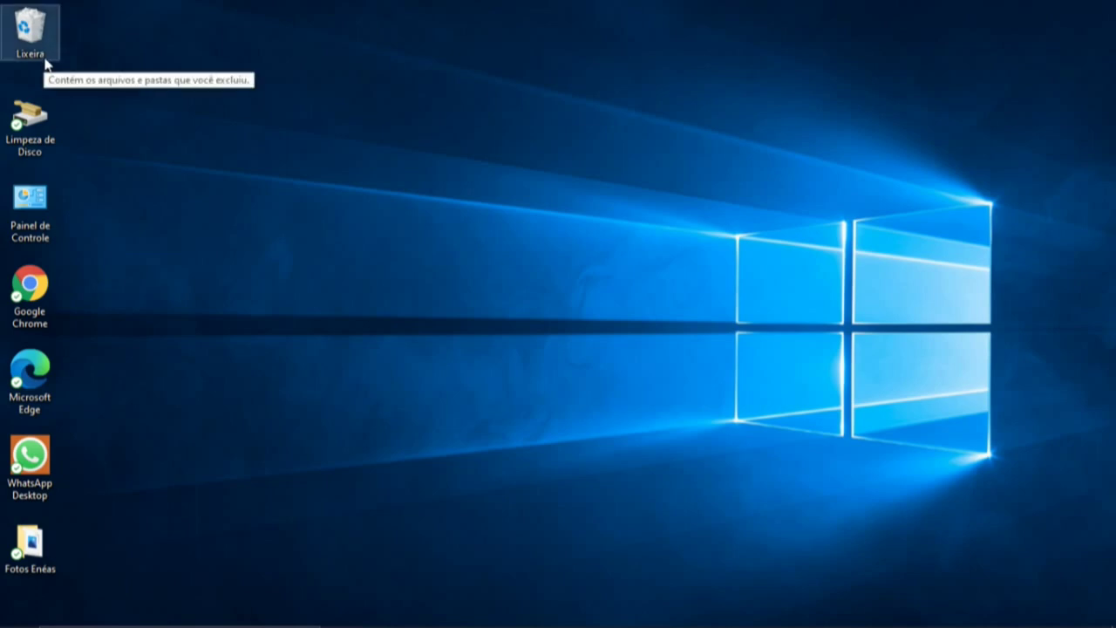
- Review the deletion confirmation setting in the Recycle Bin properties and close the dialog
right_click(45, 63)
click(78, 303)
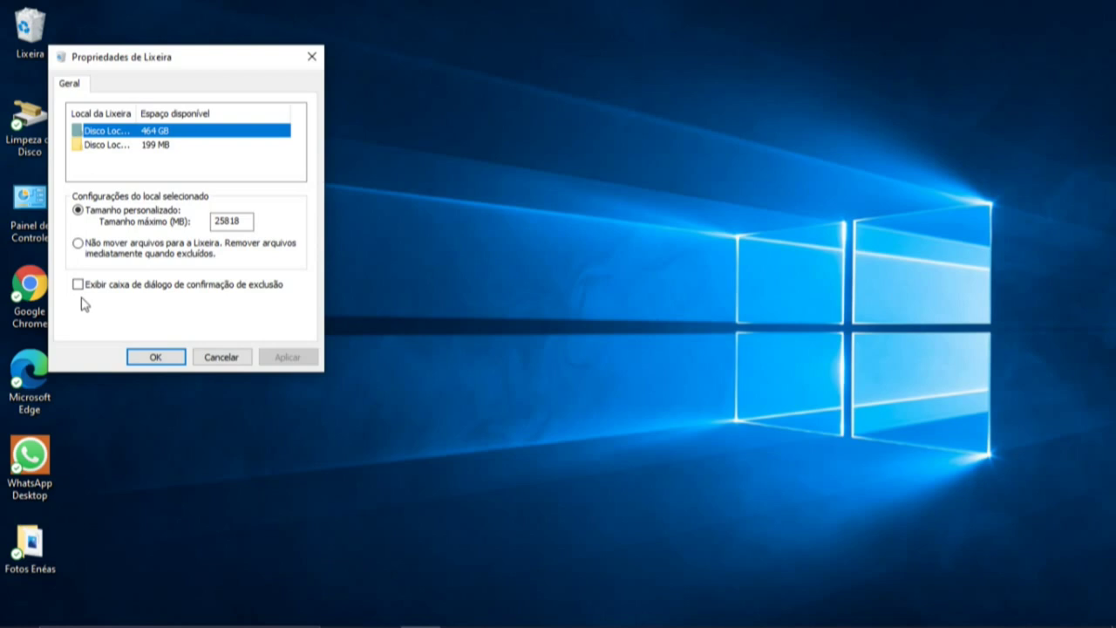
click(148, 357)
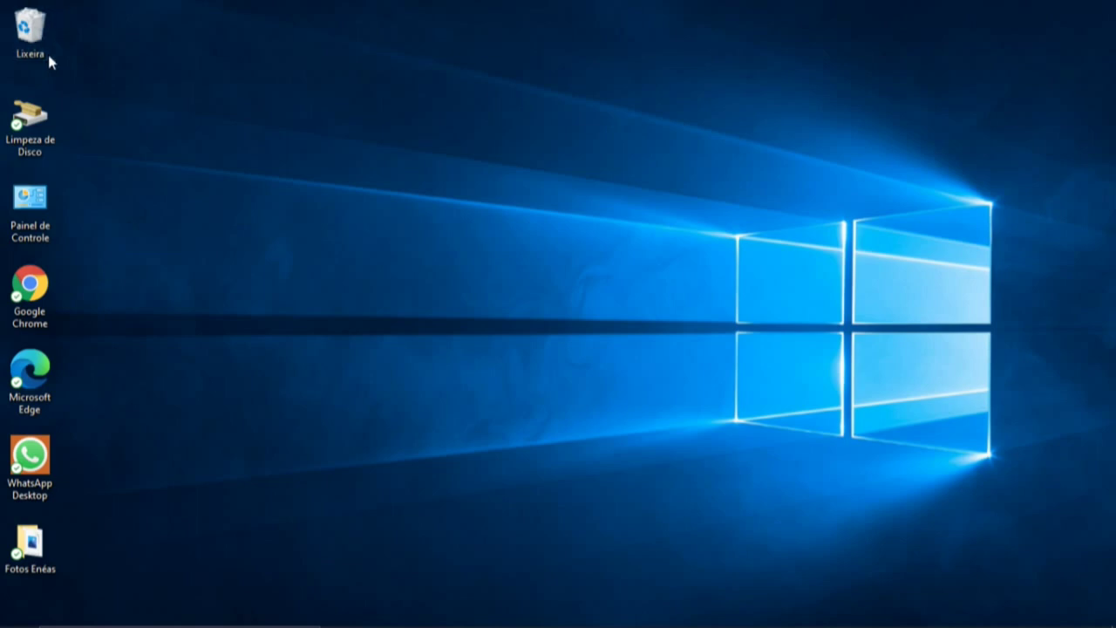
- Open the Recycle Bin and examine its contents and the available management and restore commands
right_click(47, 50)
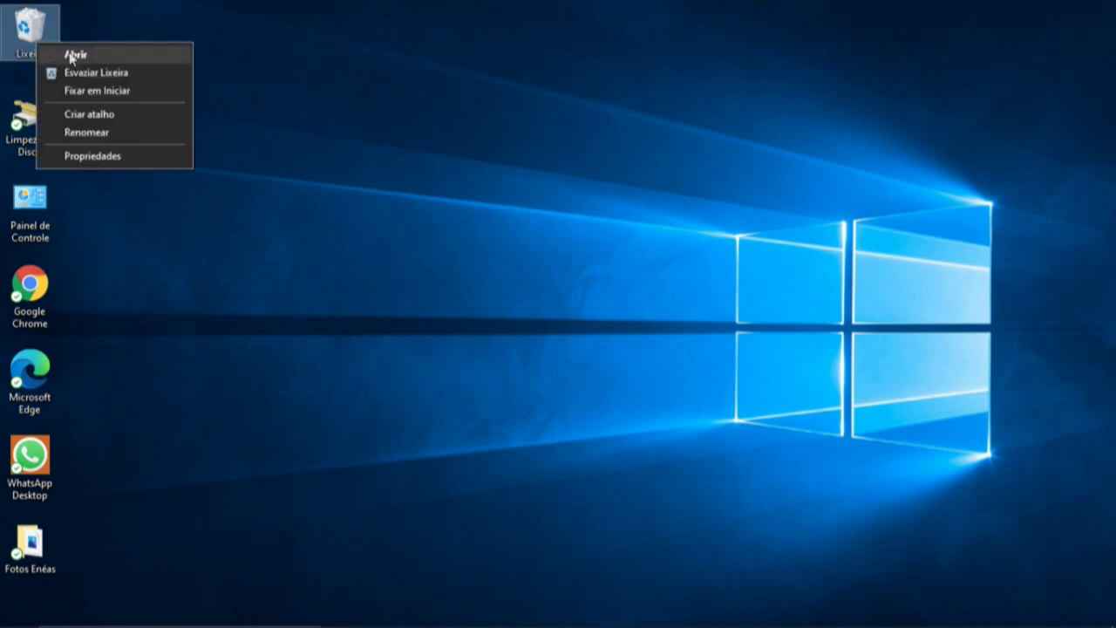
click(68, 49)
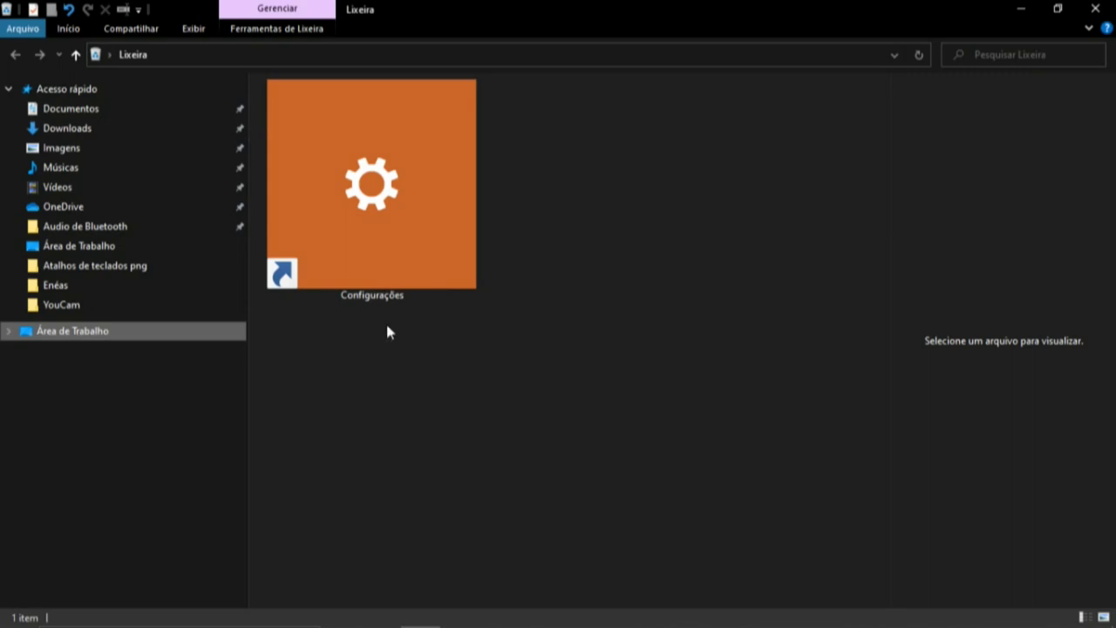
click(277, 29)
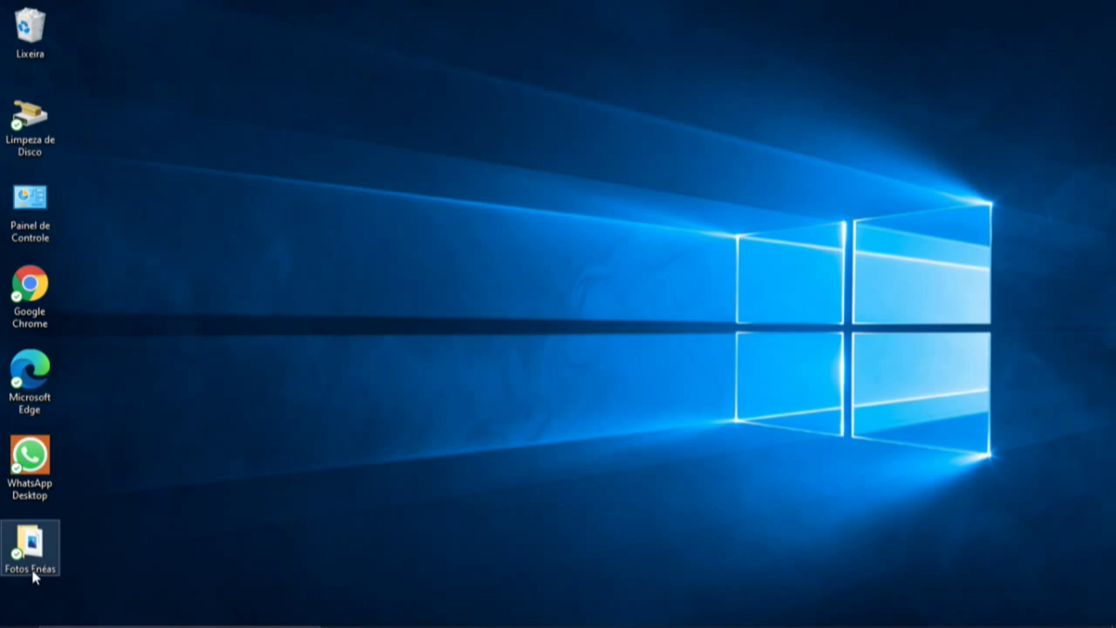
- Delete the photos folder from the desktop
right_click(54, 568)
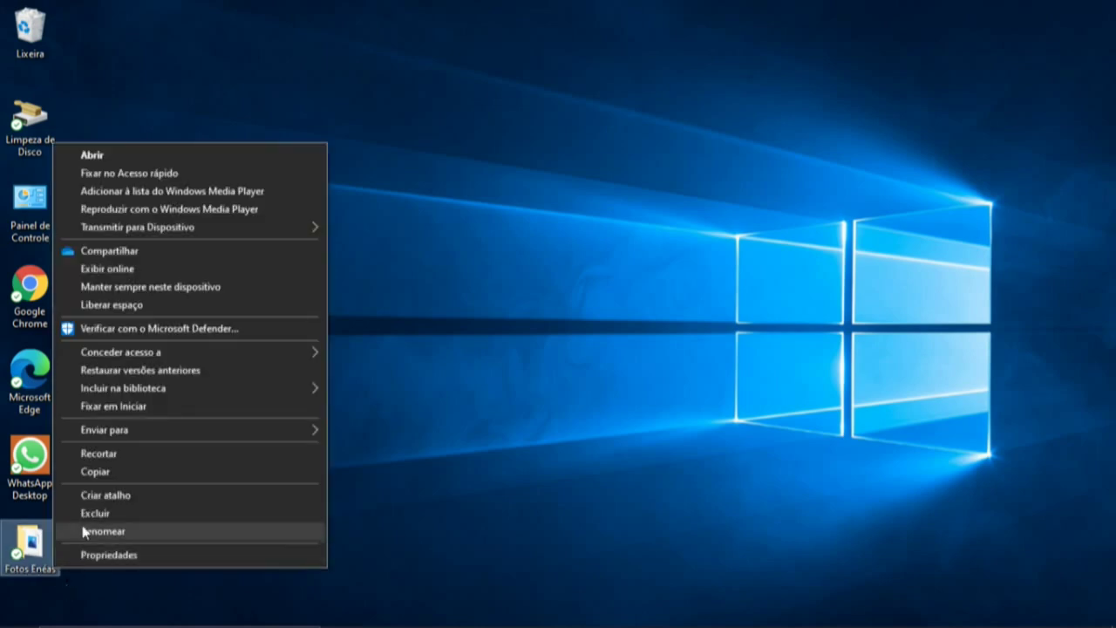
click(95, 529)
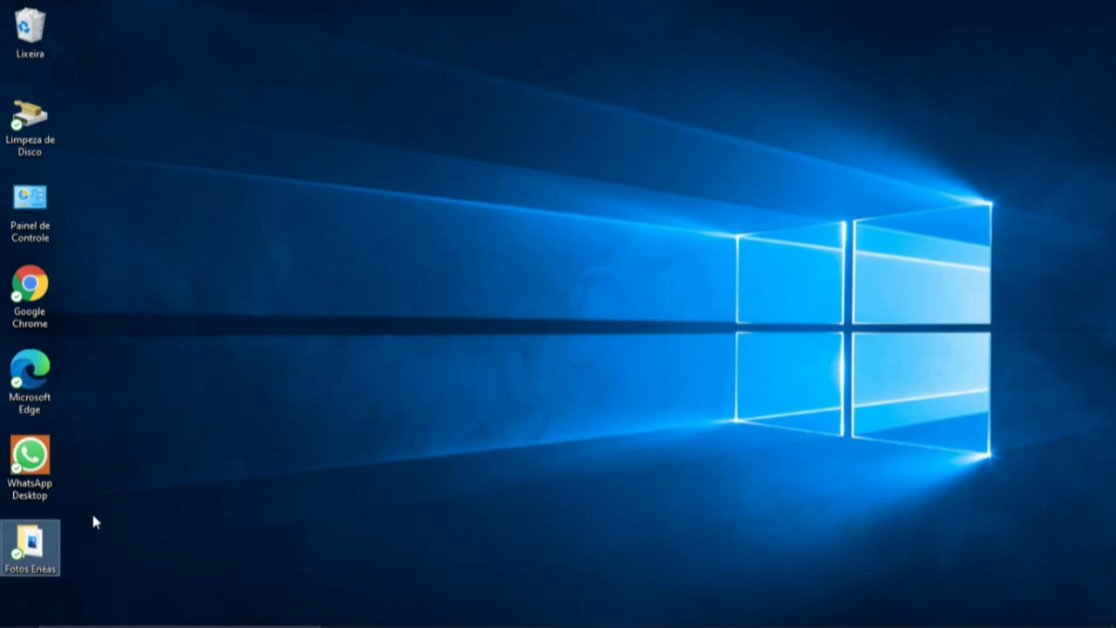
- Restore only the deleted photos folder from the Recycle Bin and close the Recycle Bin window
right_click(37, 52)
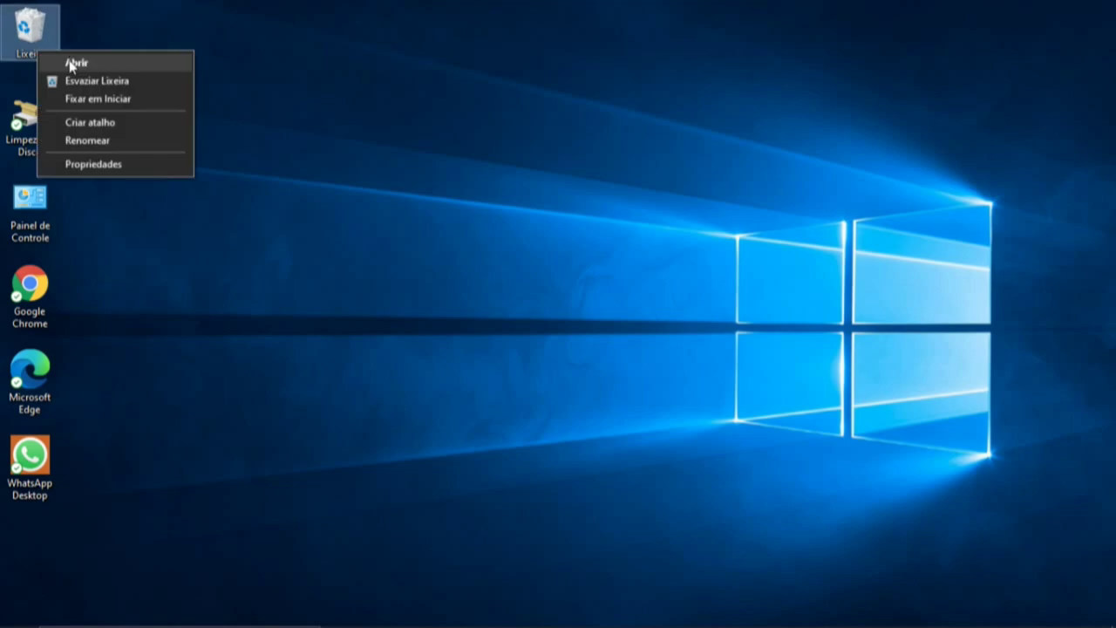
click(73, 63)
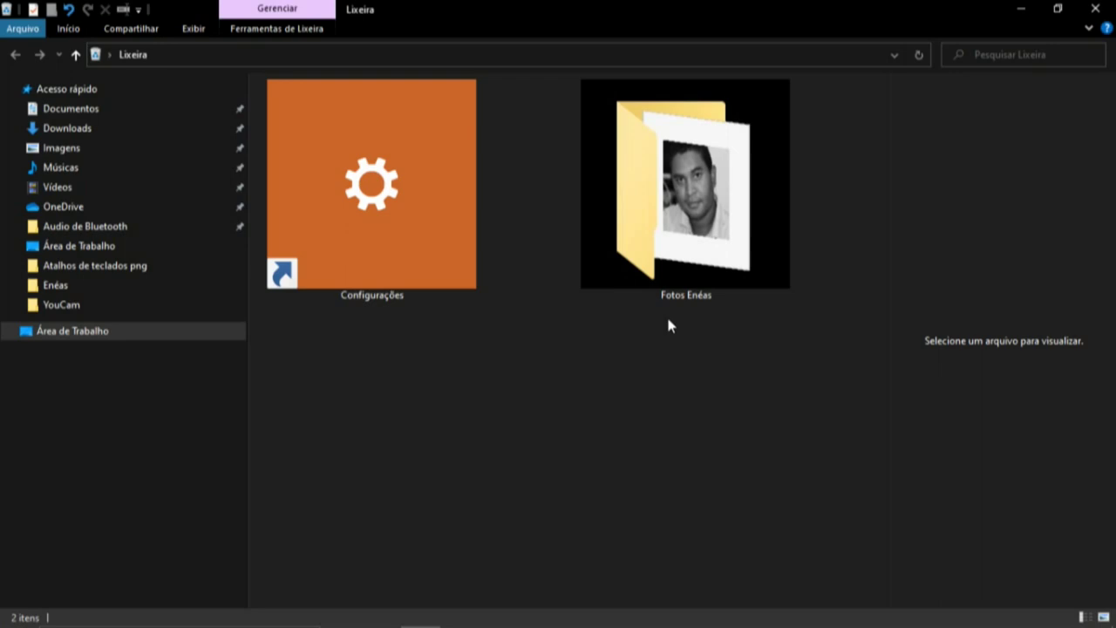
click(625, 182)
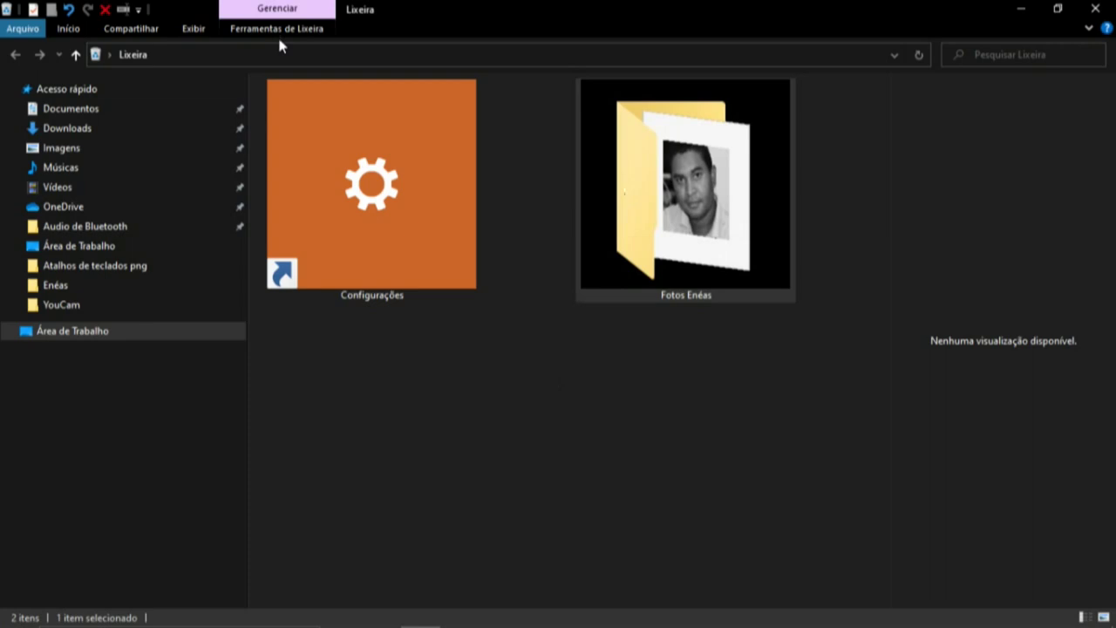
click(278, 29)
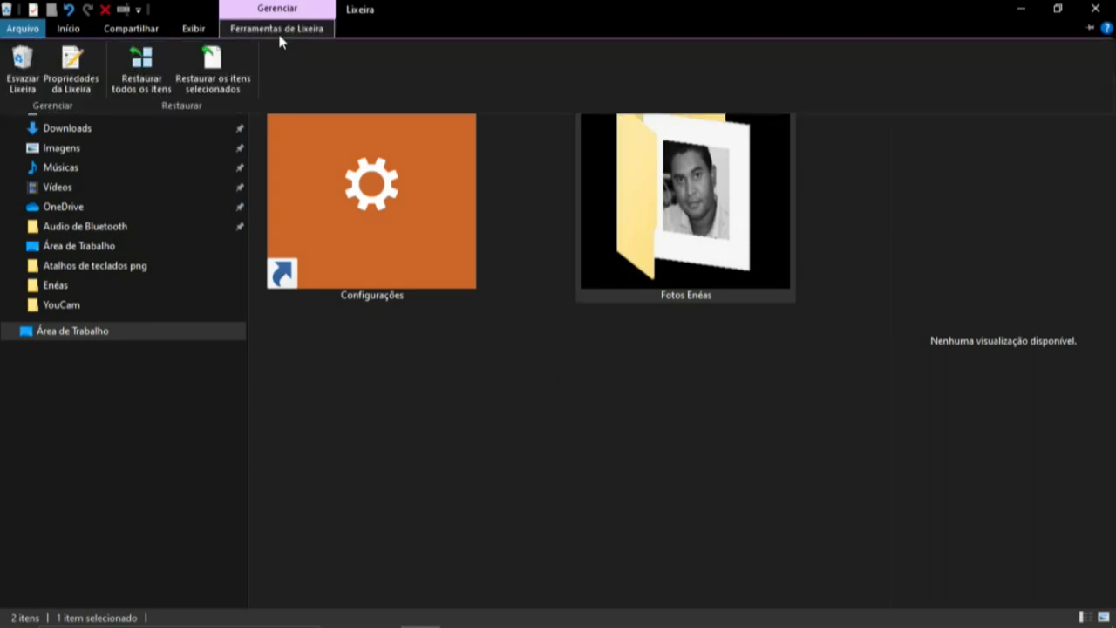
click(216, 89)
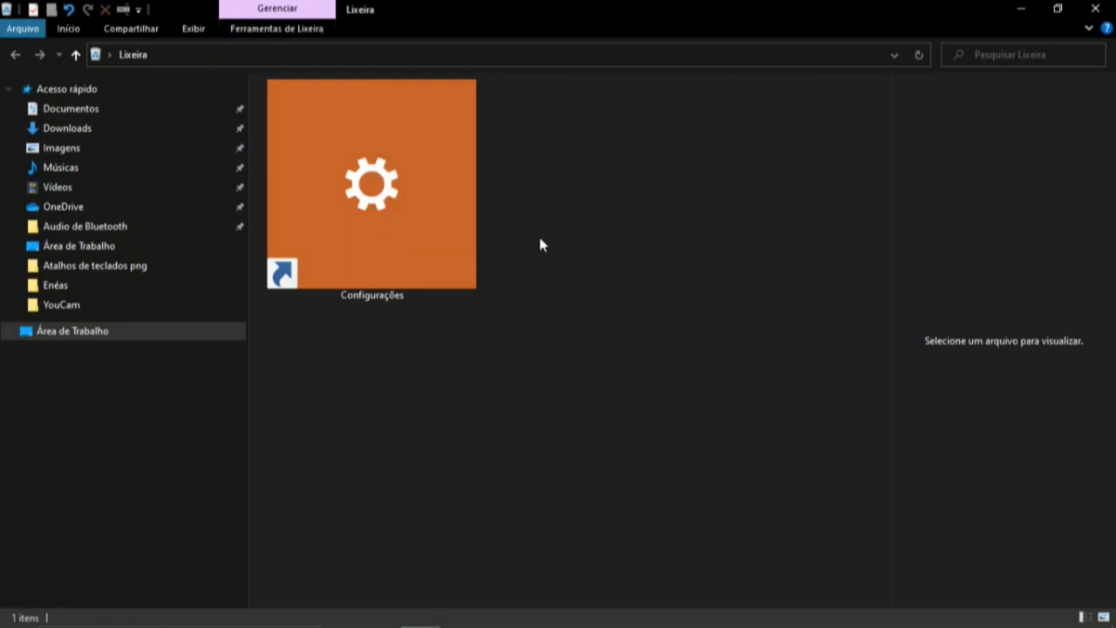
key(alt+F4)
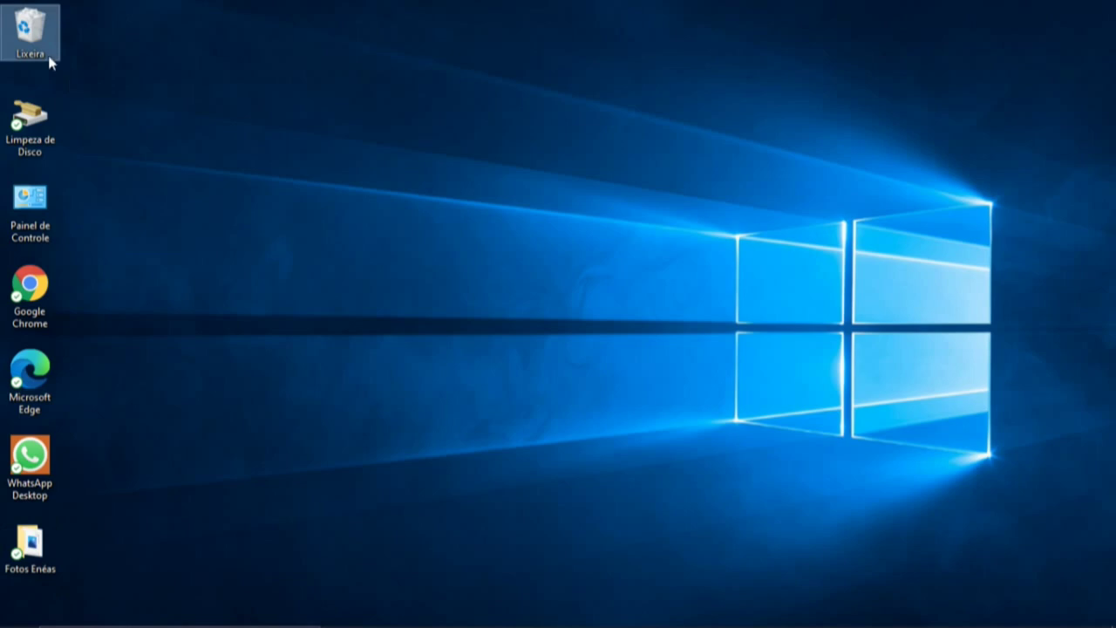
- Review the option for removing files immediately instead of moving them to the Recycle Bin, and close the properties
right_click(49, 32)
click(79, 262)
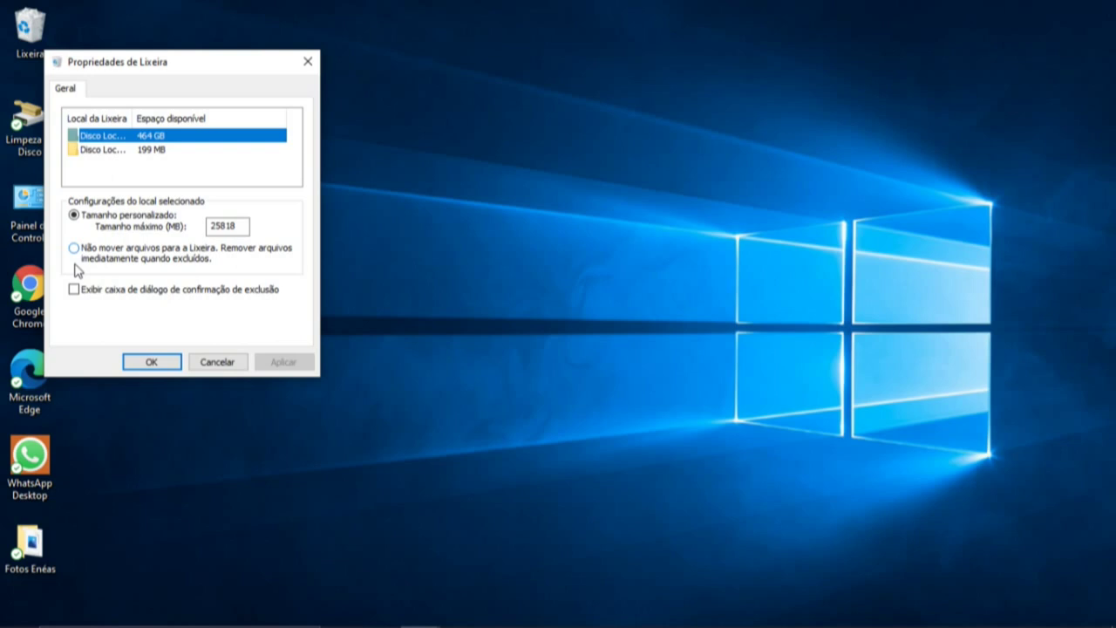
click(132, 366)
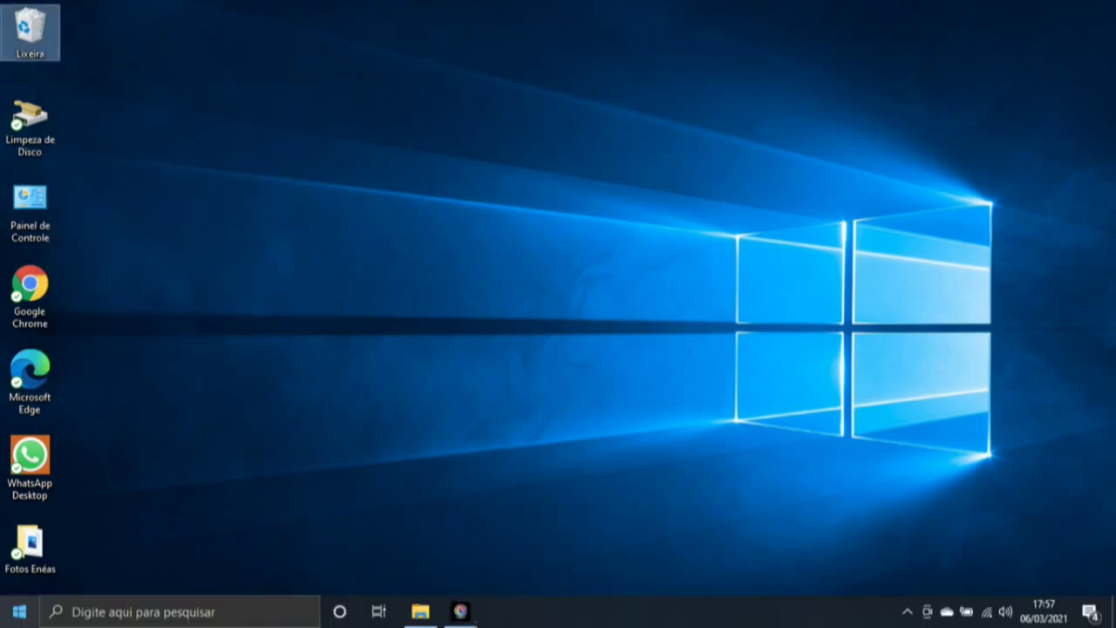
- Open the Storage Sense configuration page from the system storage options in Windows Settings
click(19, 613)
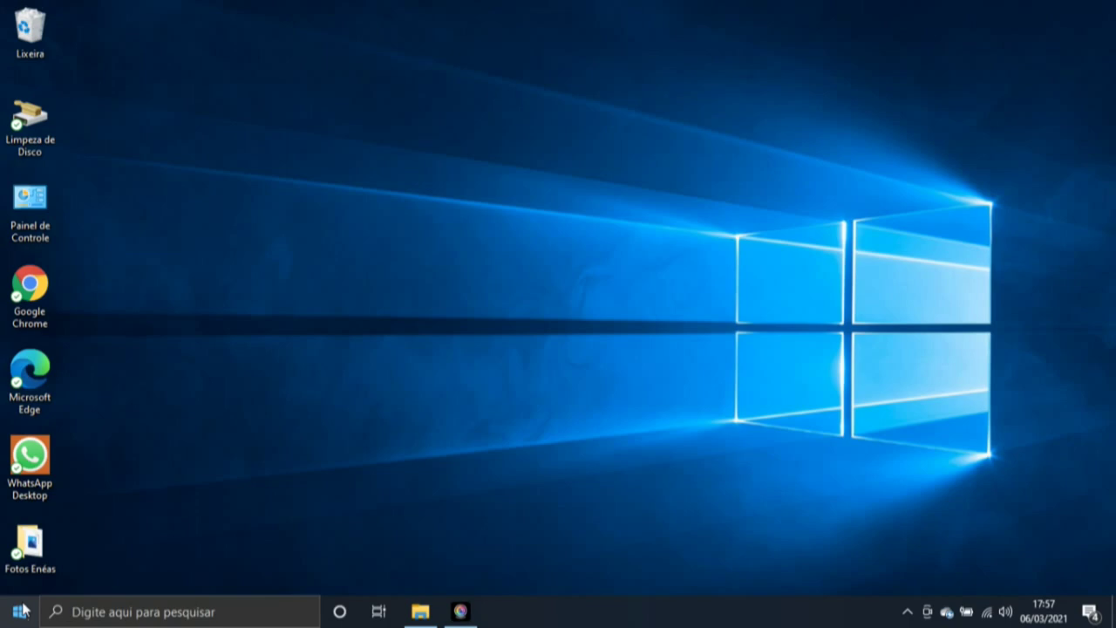
right_click(23, 612)
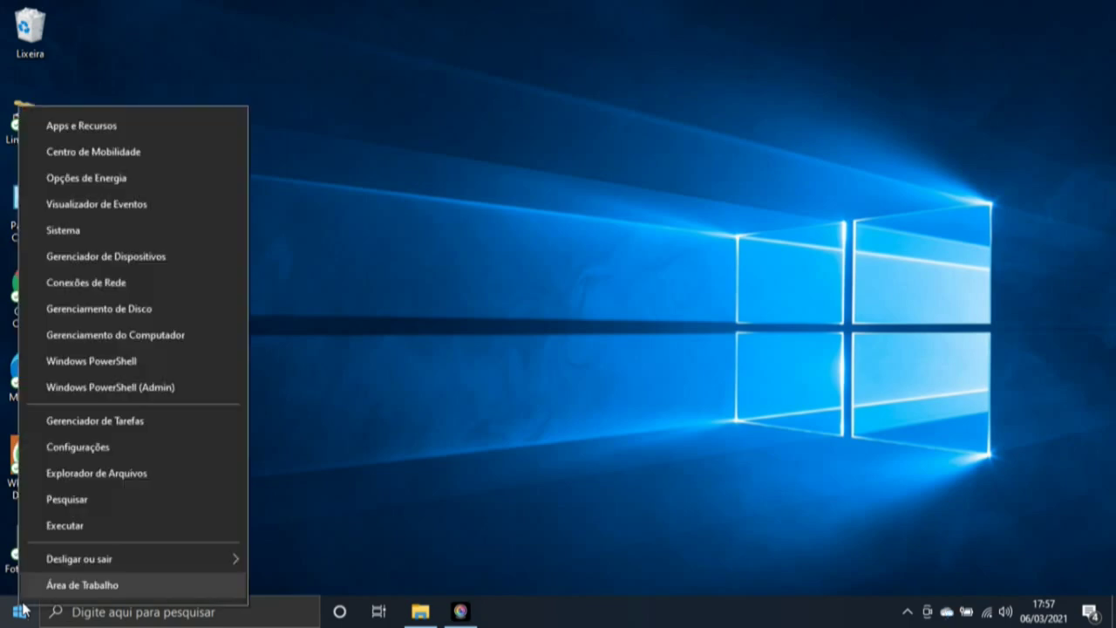
click(87, 448)
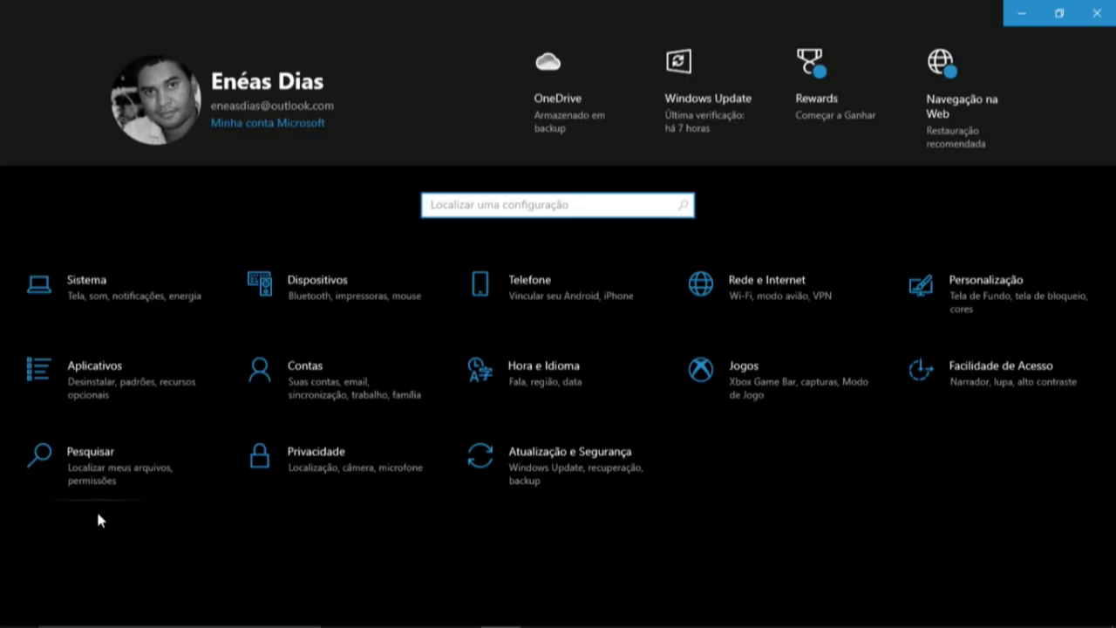
click(85, 303)
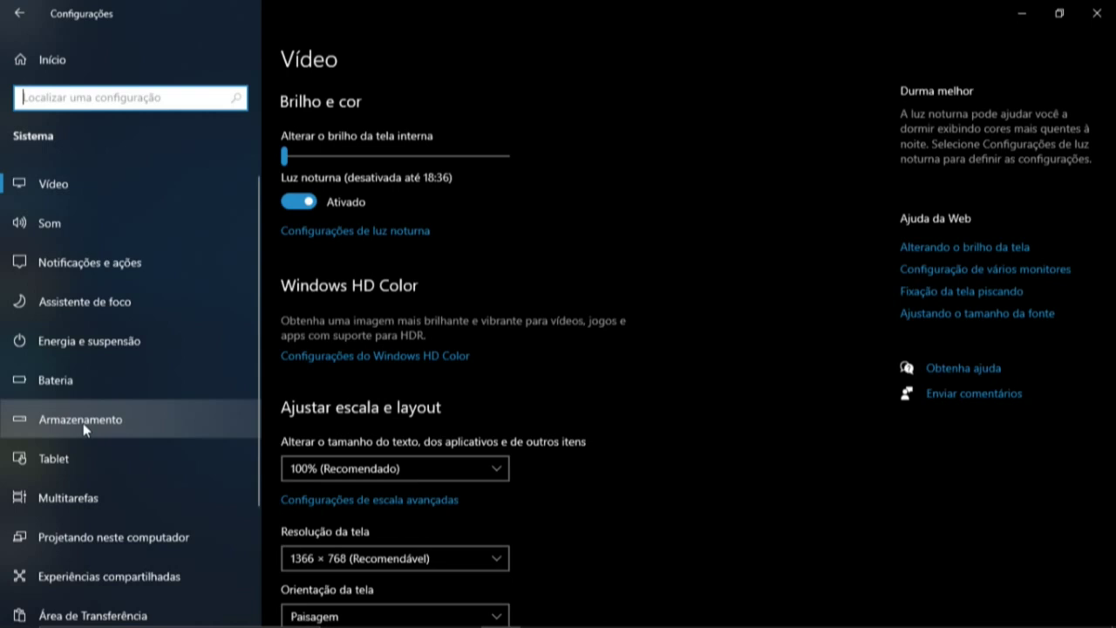
click(84, 427)
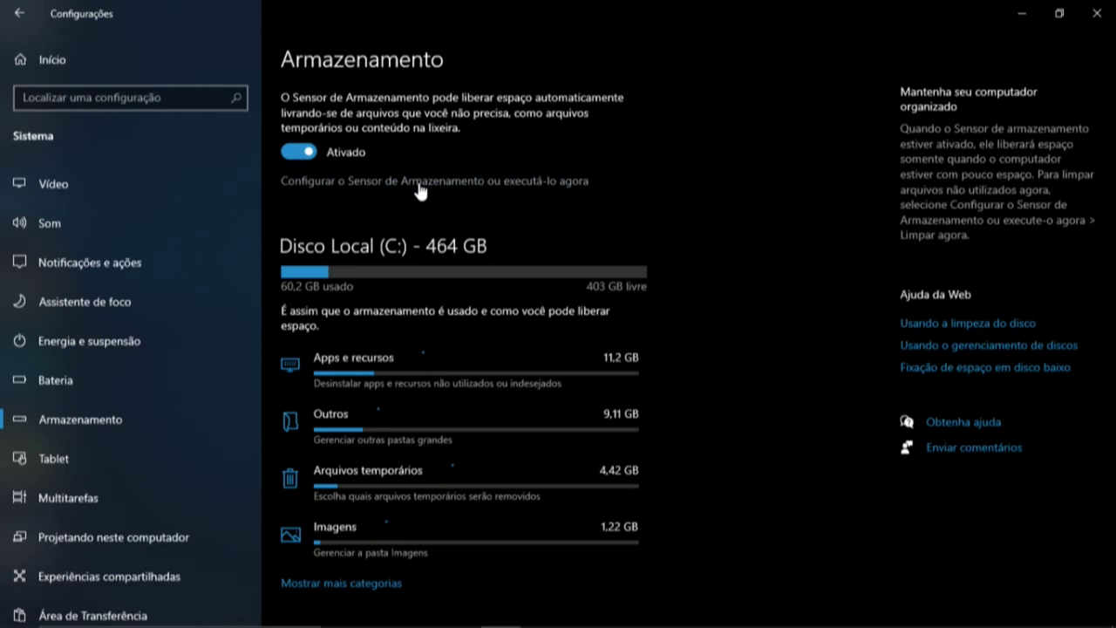
click(419, 181)
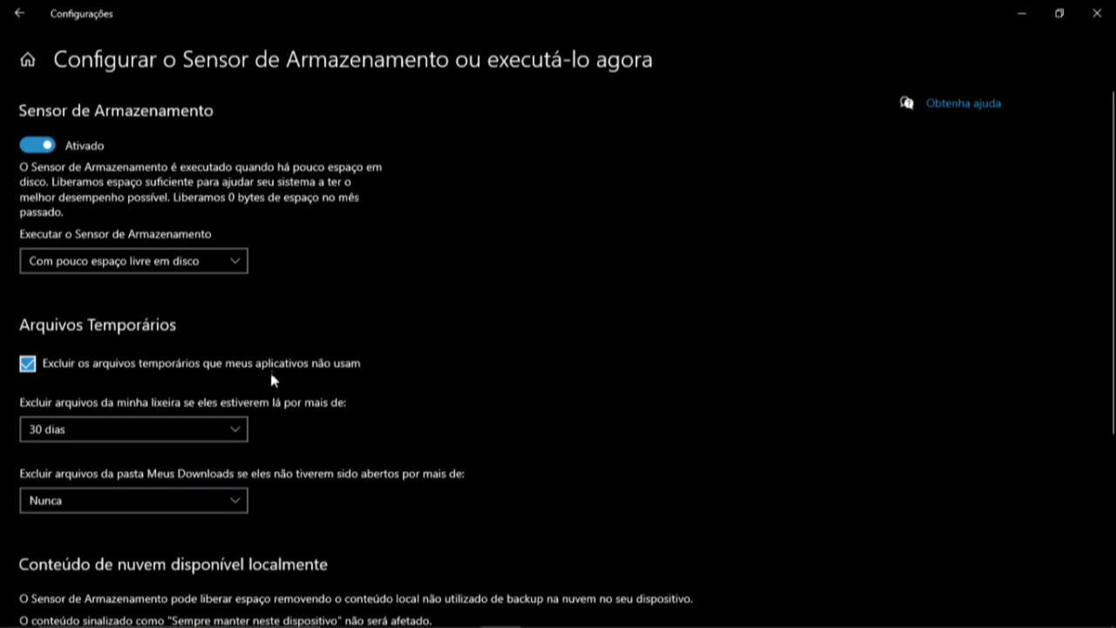
- Turn the deletion of temporary files not used by apps off and back on
click(32, 372)
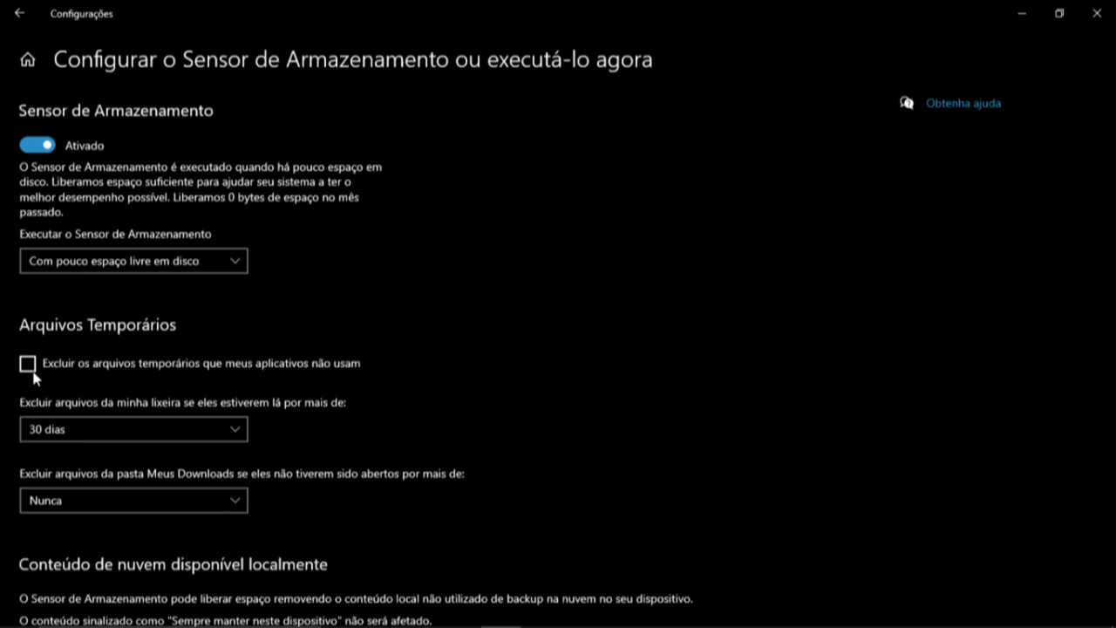
click(34, 375)
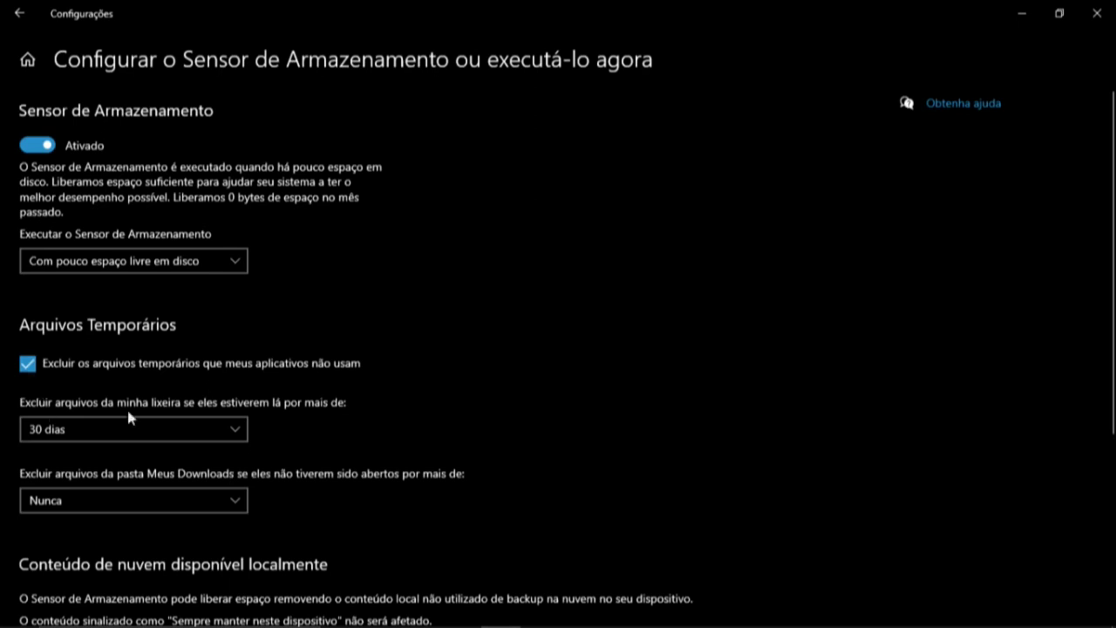
- Review the retention periods for automatically deleting Recycle Bin files in Storage Sense, and close Windows Settings
click(236, 437)
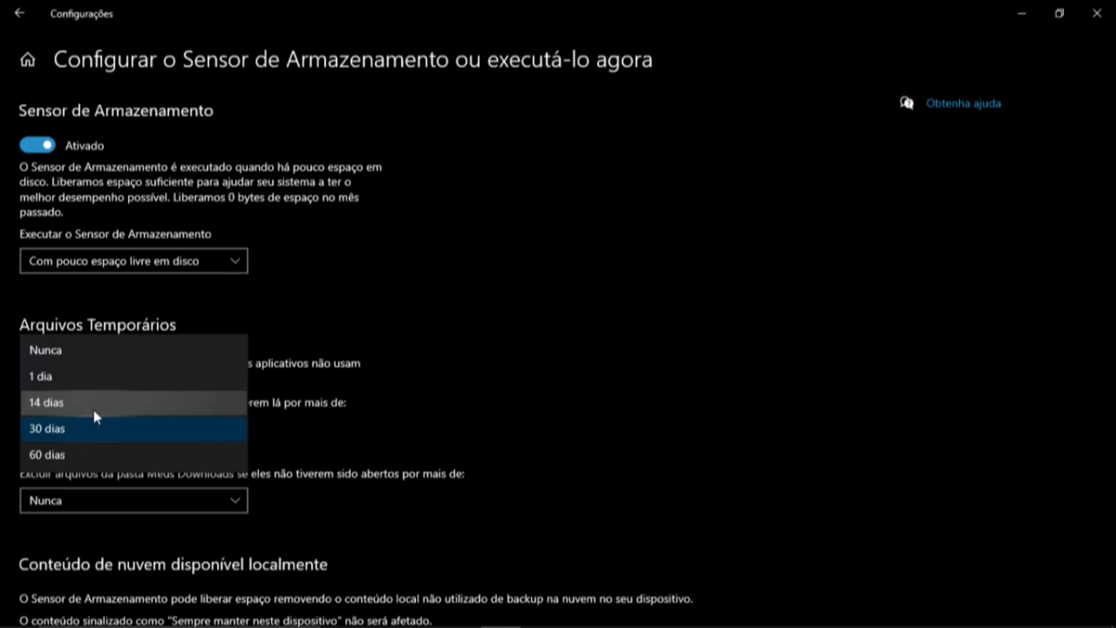
click(1097, 17)
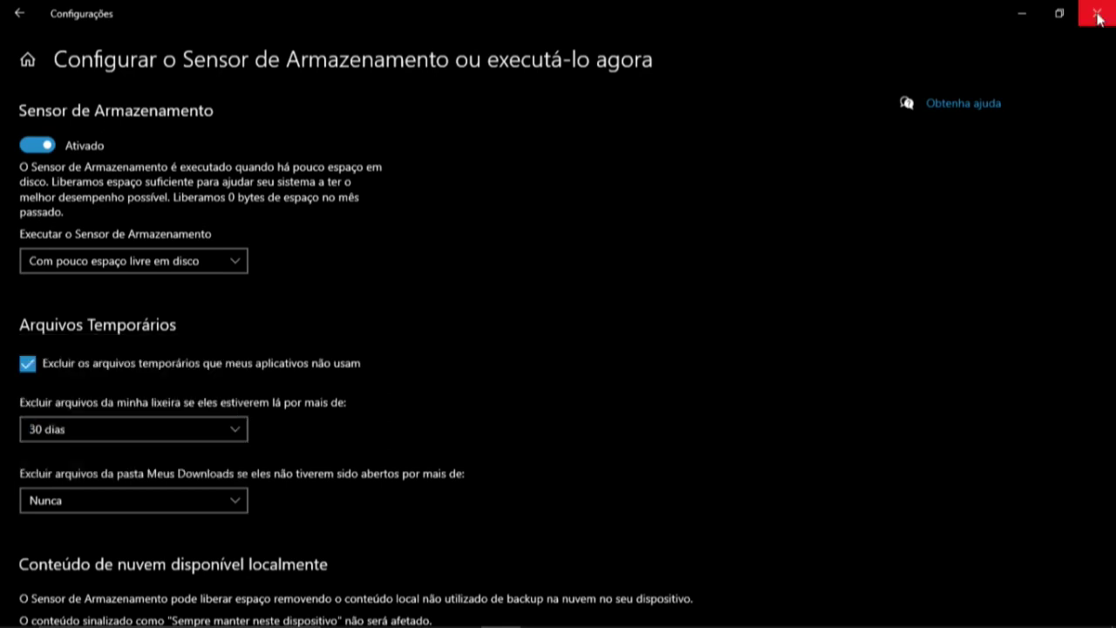
click(1097, 16)
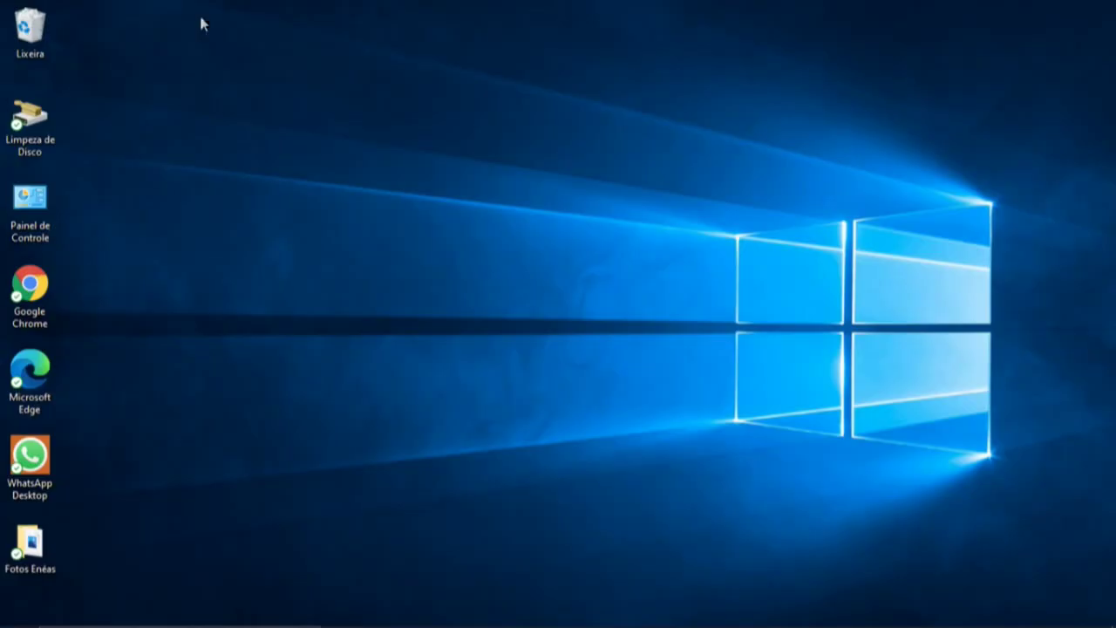
- Open the Recycle Bin from the desktop to show its deleted items
click(36, 59)
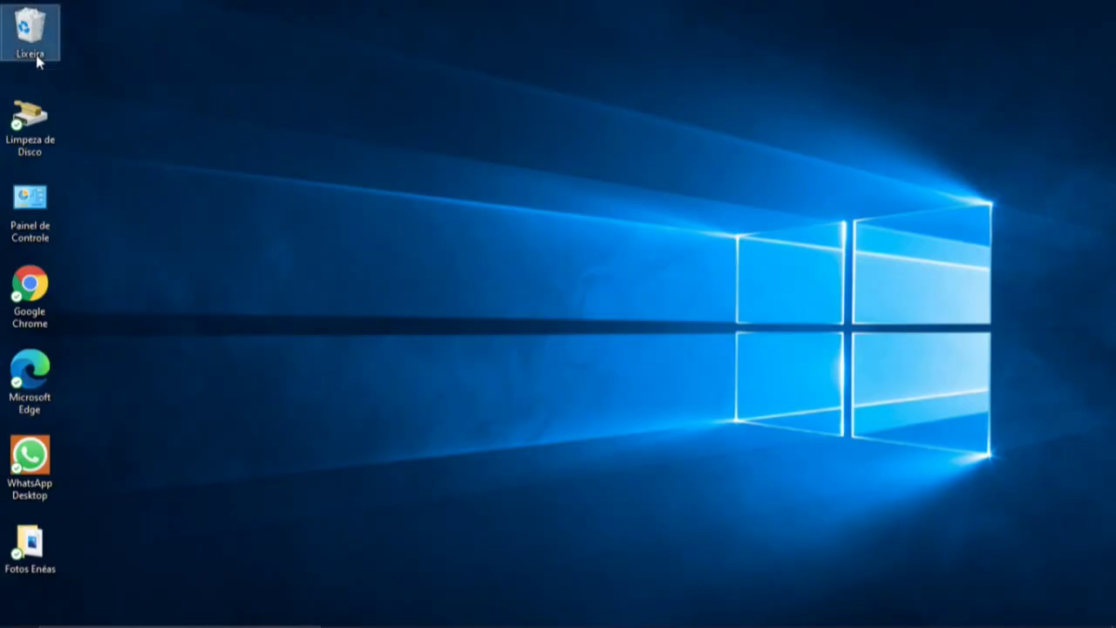
right_click(37, 60)
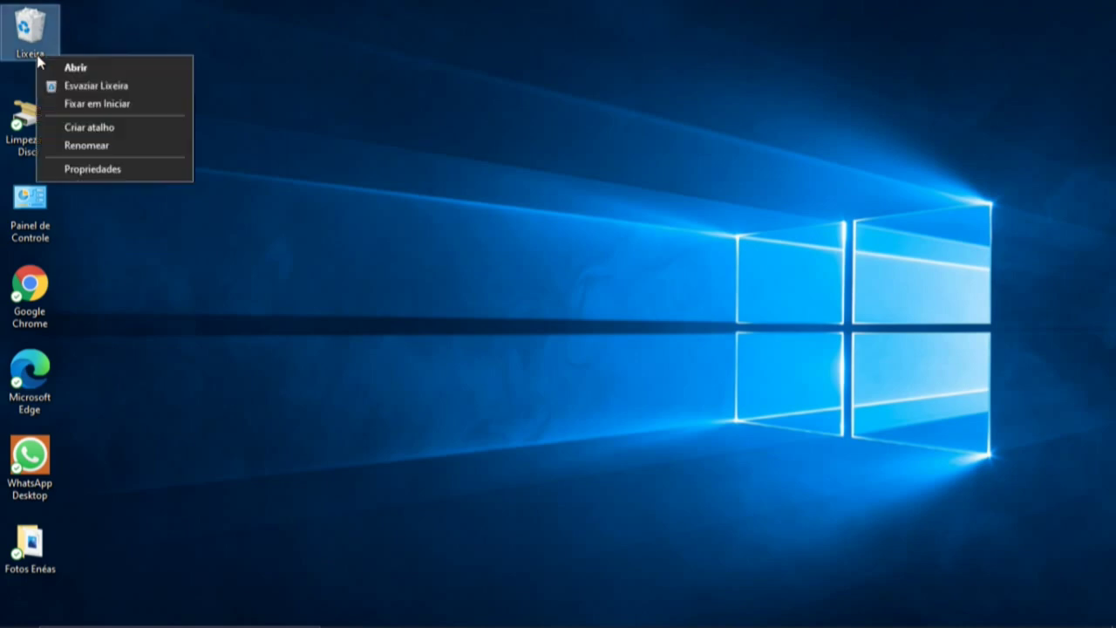
click(83, 70)
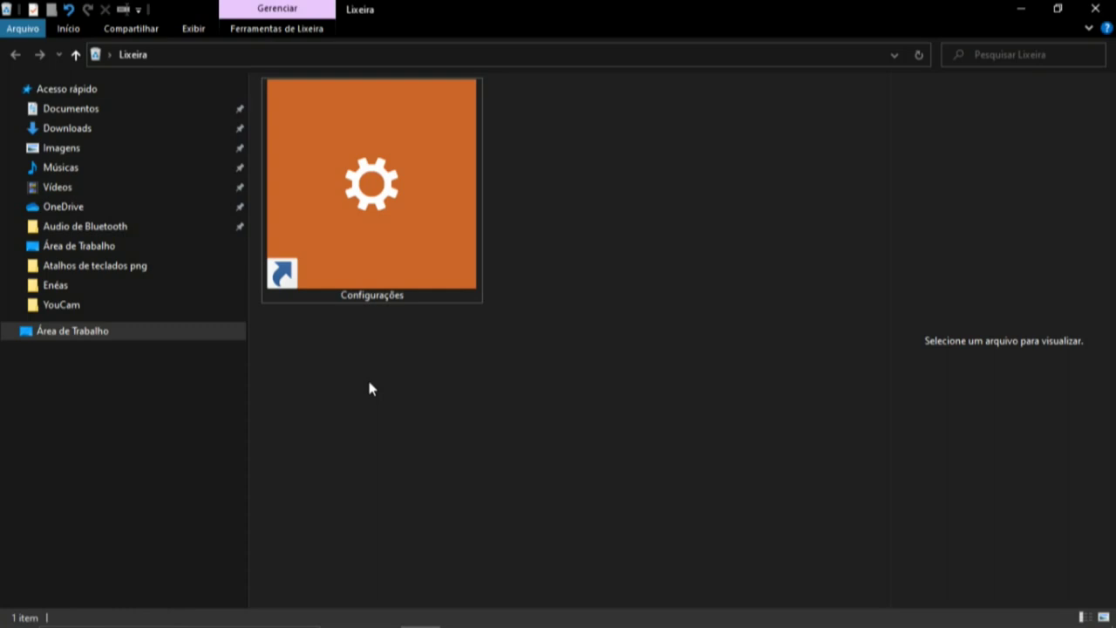
- Empty the Recycle Bin, permanently deleting the Configurações shortcut, and close its window
click(258, 31)
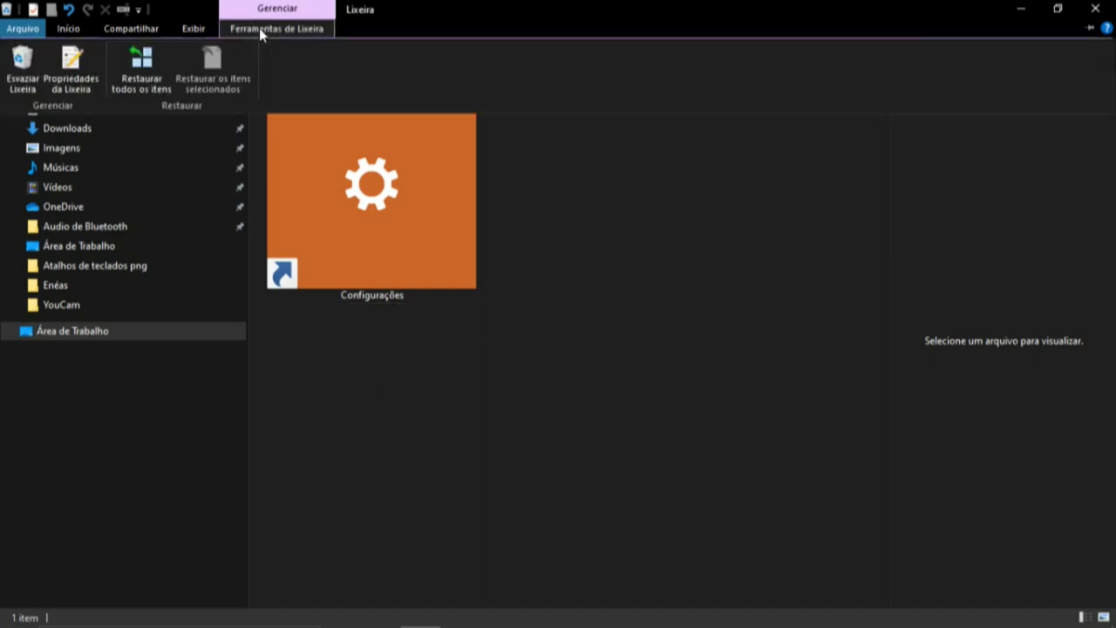
click(17, 93)
key(Delete)
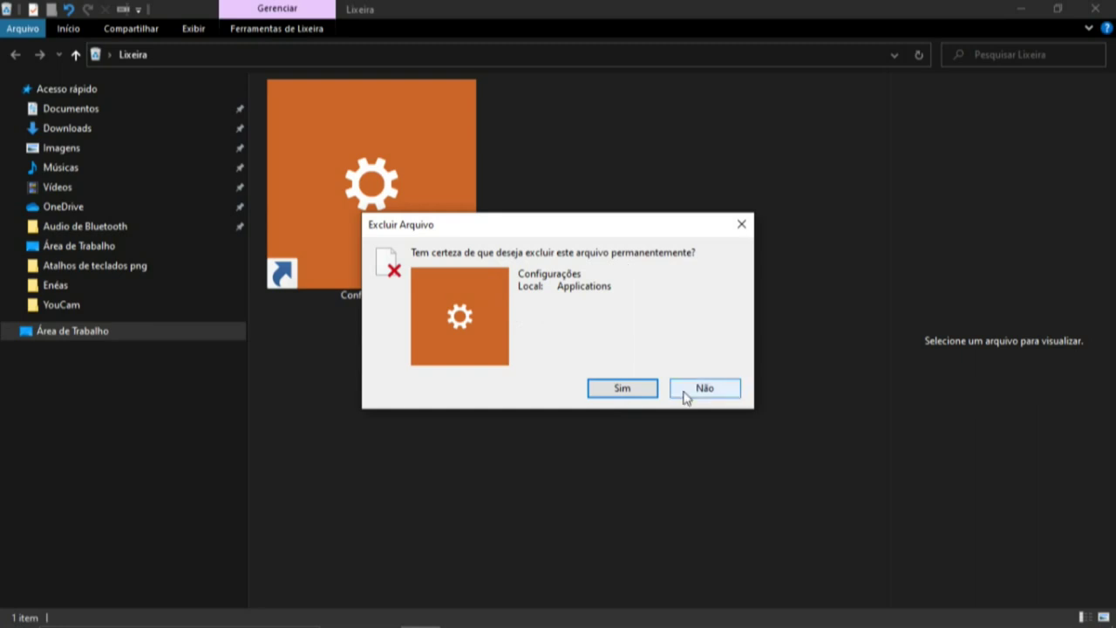
click(624, 394)
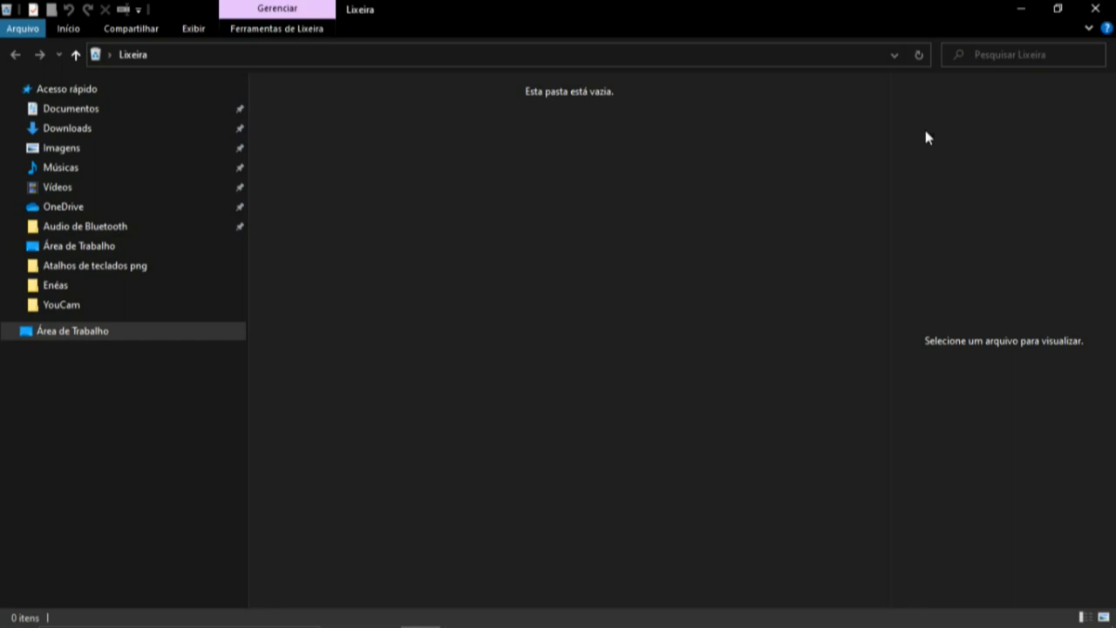
click(1095, 8)
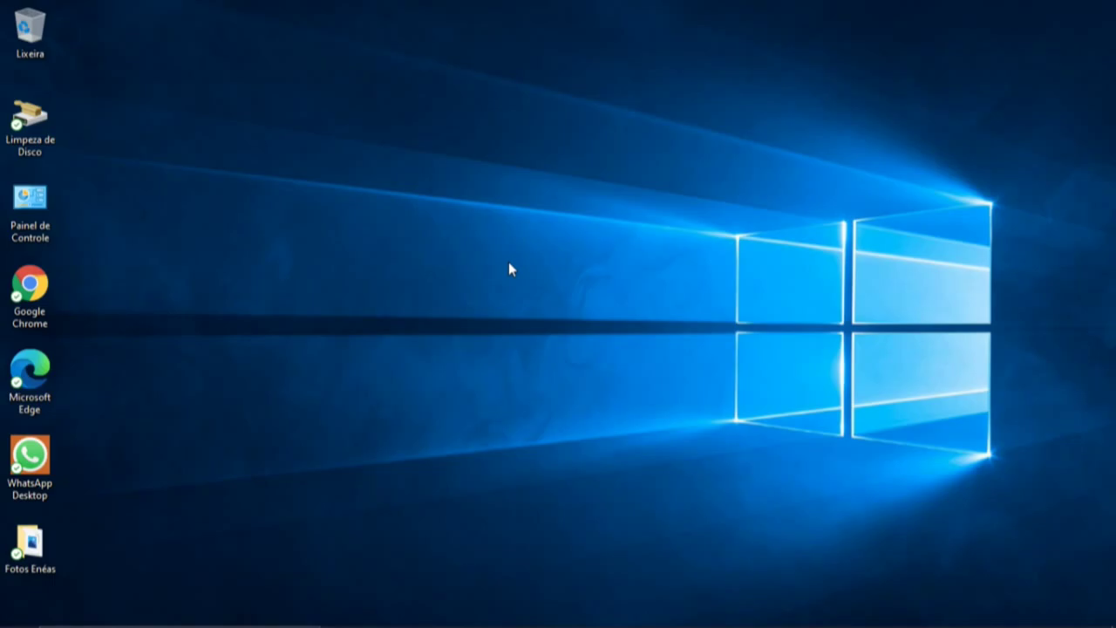